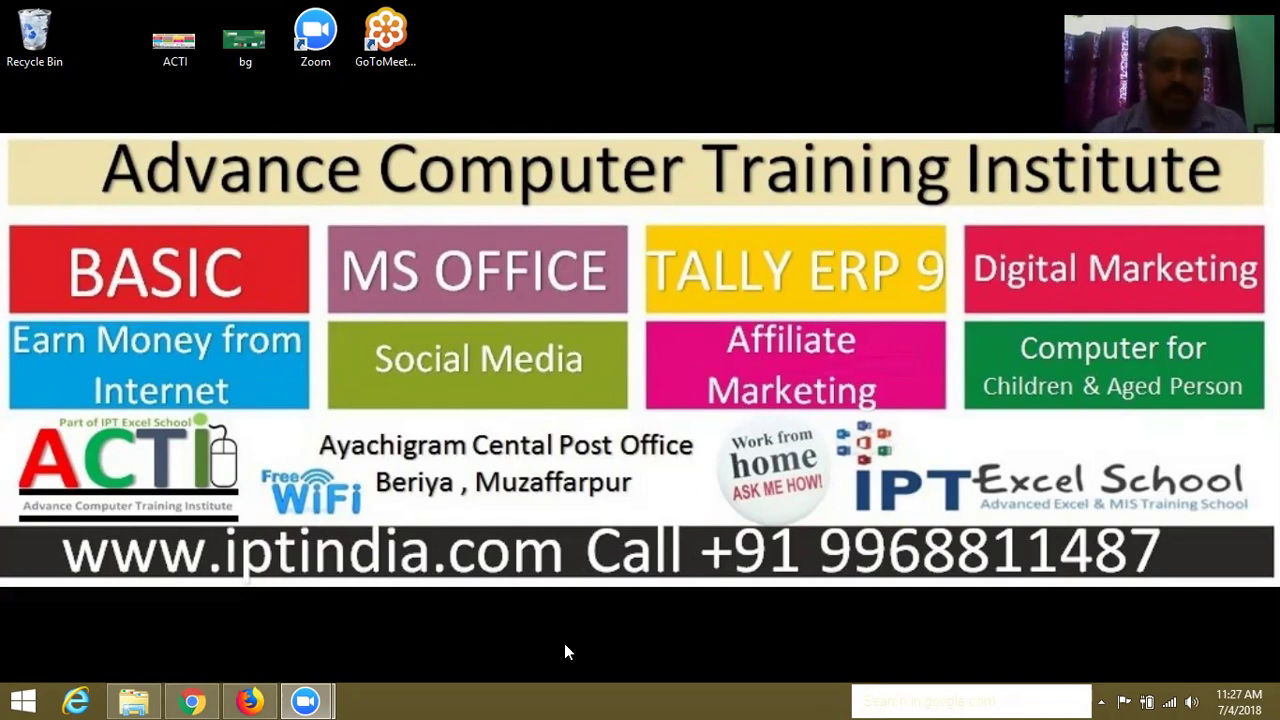
Bring Firefox forward, move the Power BI Downloads tab after Facebook, and highlight 'downloads' in the address.
click(250, 700)
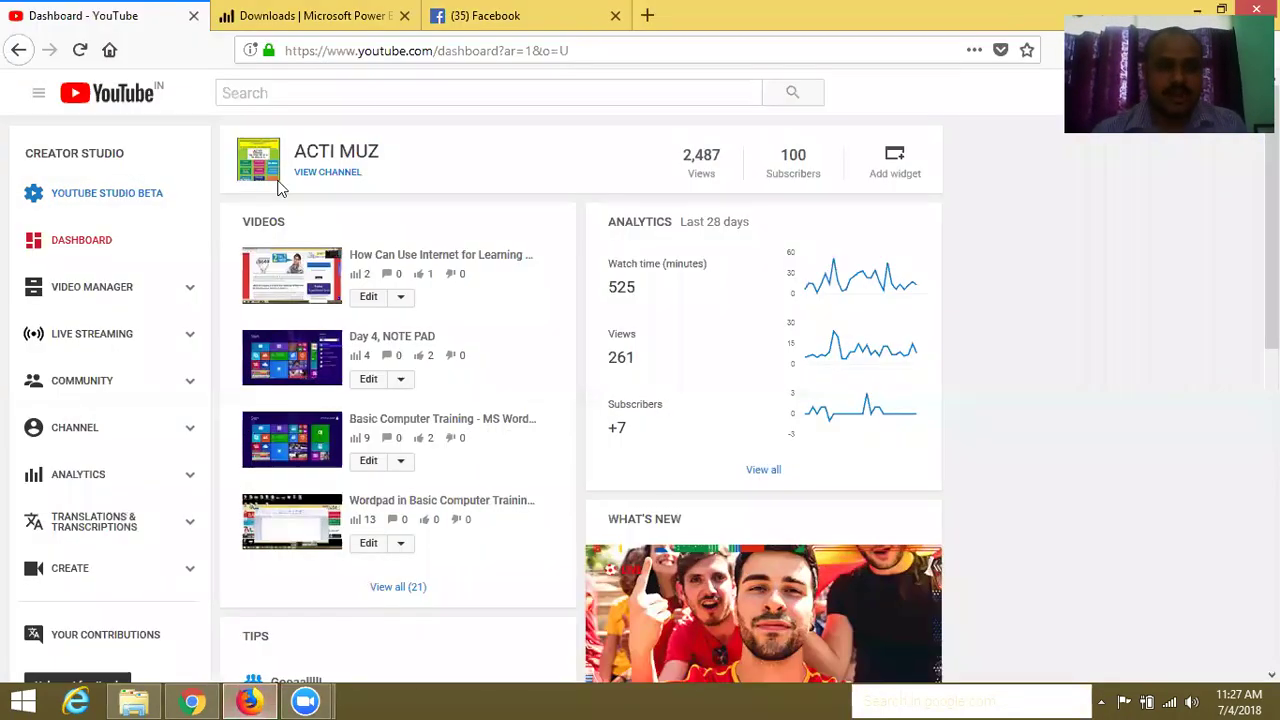
drag(330, 15, 432, 55)
double_click(432, 55)
double_click(505, 52)
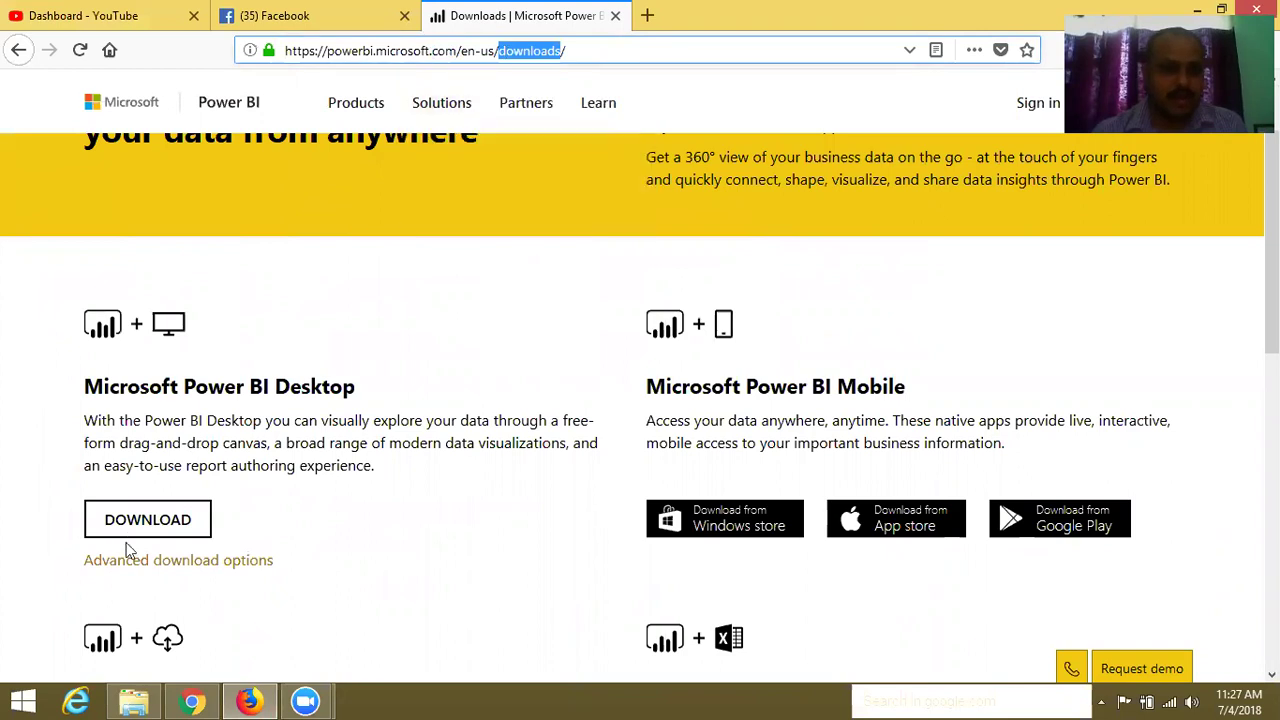
Highlight 'Microsoft' and 'Desktop' in the Power BI Desktop heading, then restore and re-maximise the browser.
double_click(142, 384)
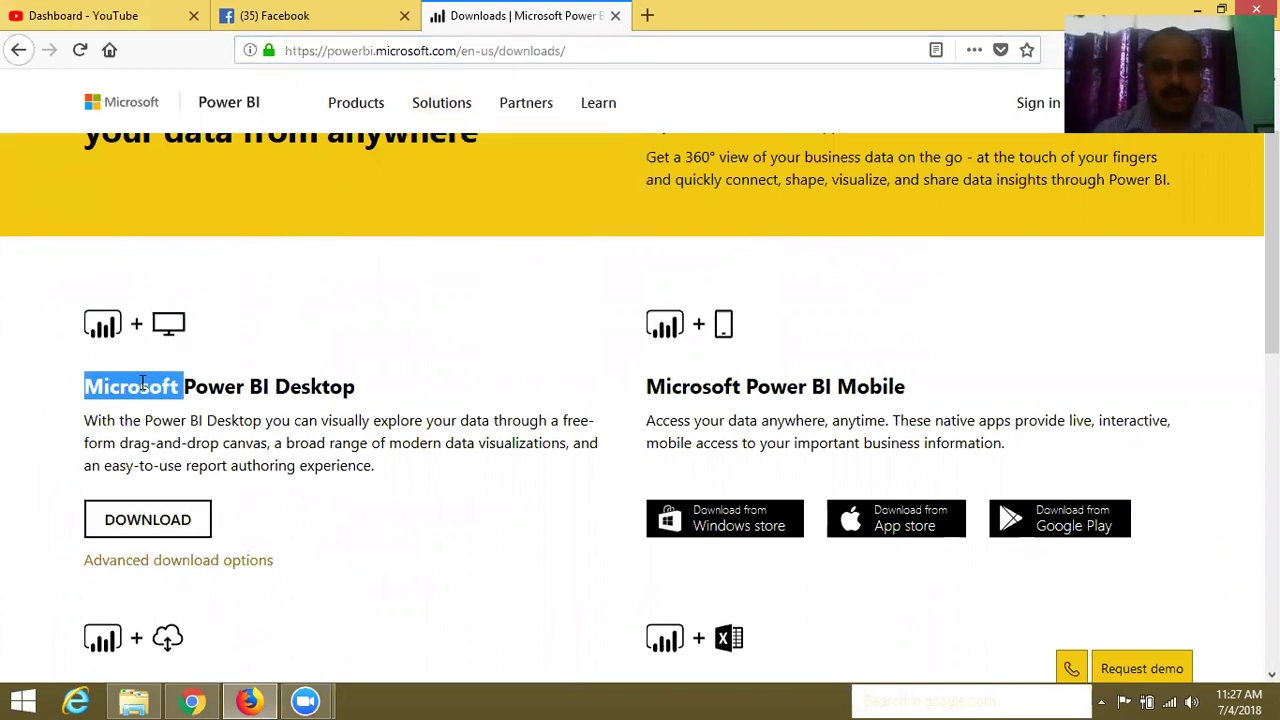
double_click(277, 382)
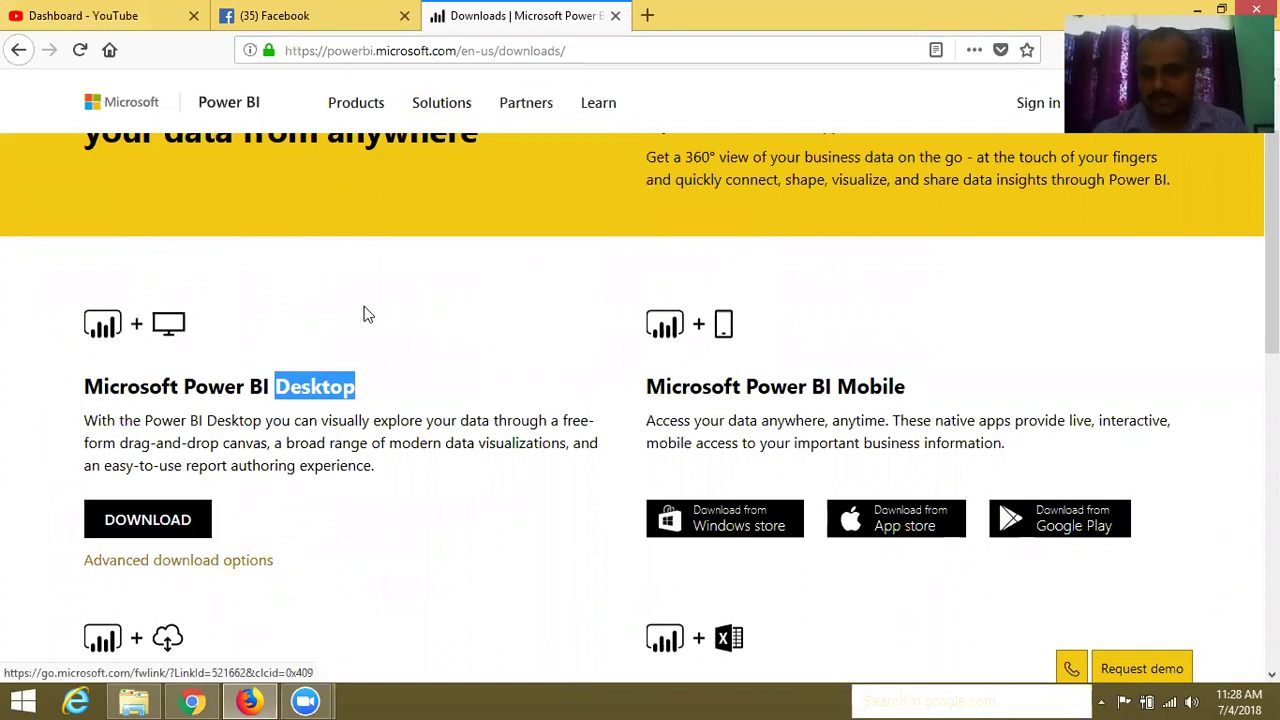
double_click(1066, 14)
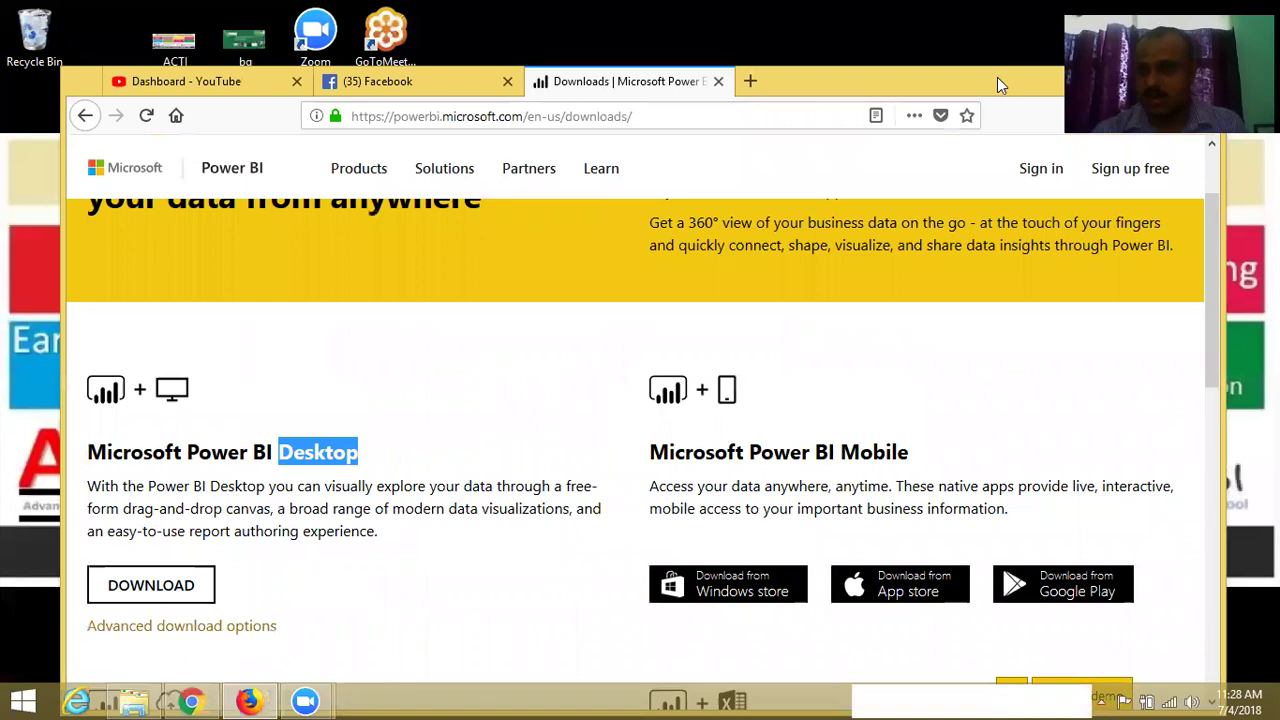
double_click(997, 77)
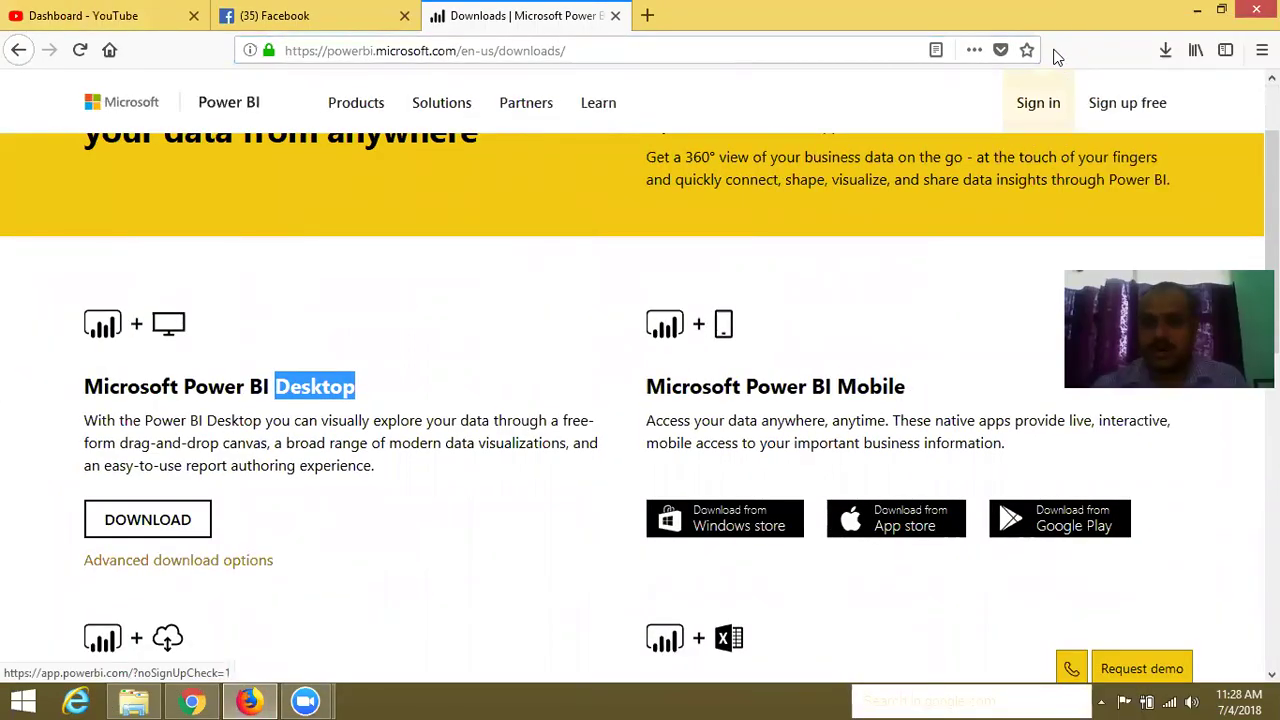
Open the downloaded PBIDesktop_x64.msi from Firefox's downloads list and confirm opening the executable.
click(1165, 50)
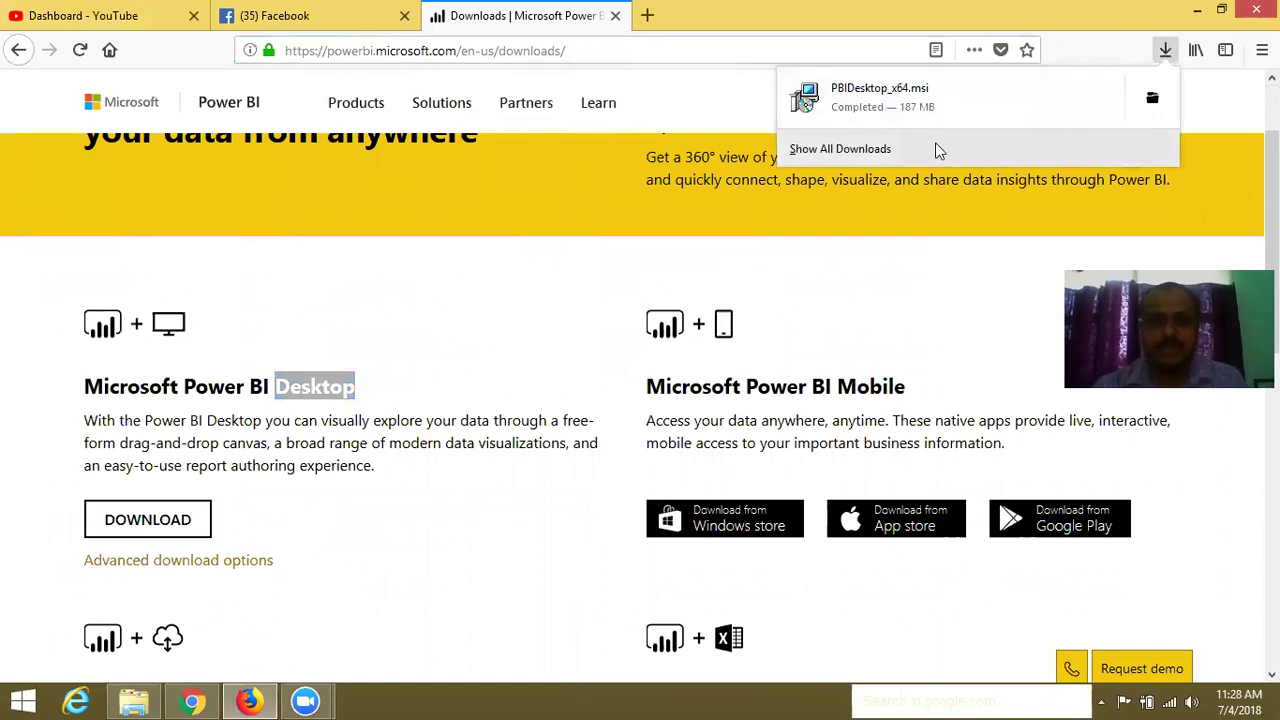
click(910, 118)
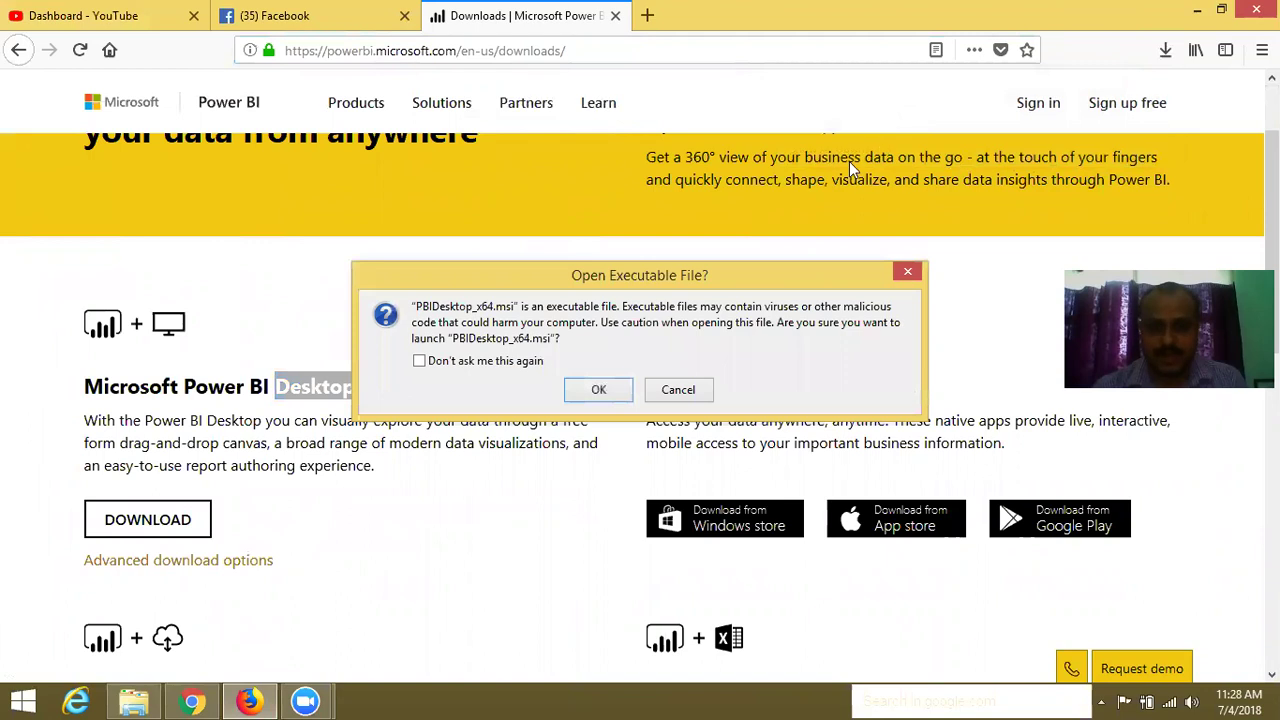
click(598, 389)
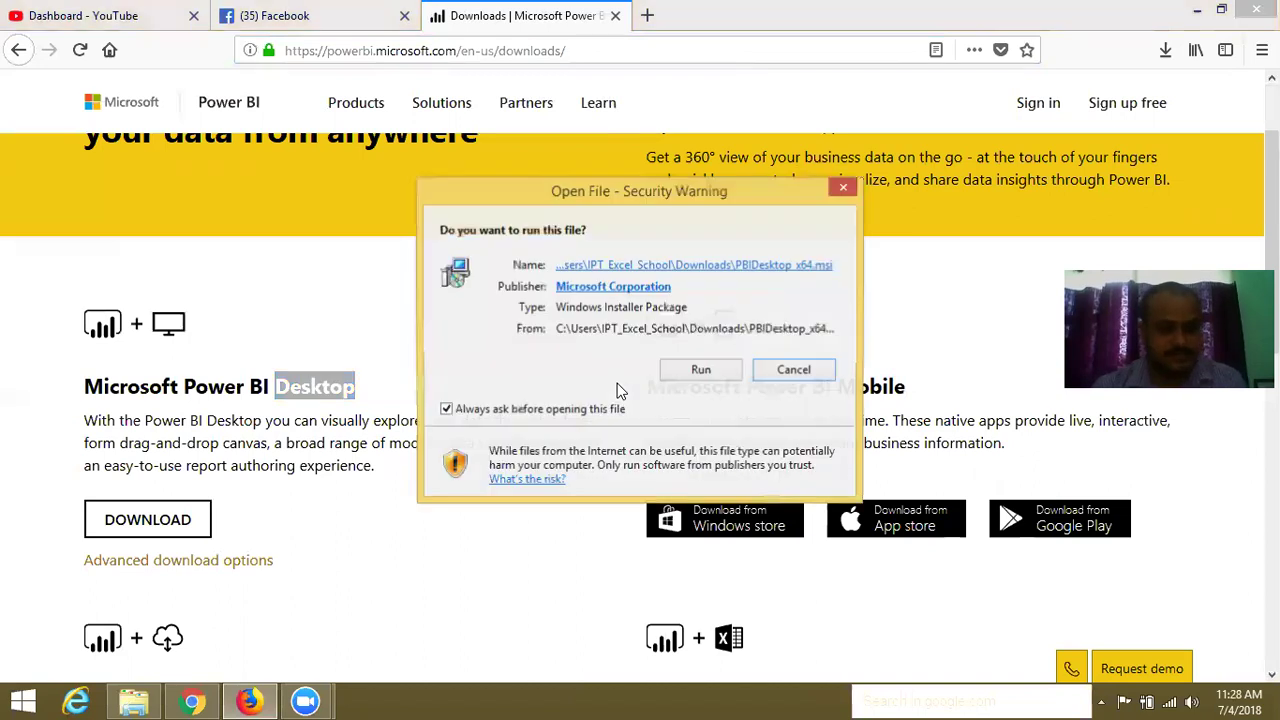
Run the installer, accept the licence terms, and keep C:\Program Files\Microsoft Power BI Desktop\ as destination.
click(703, 370)
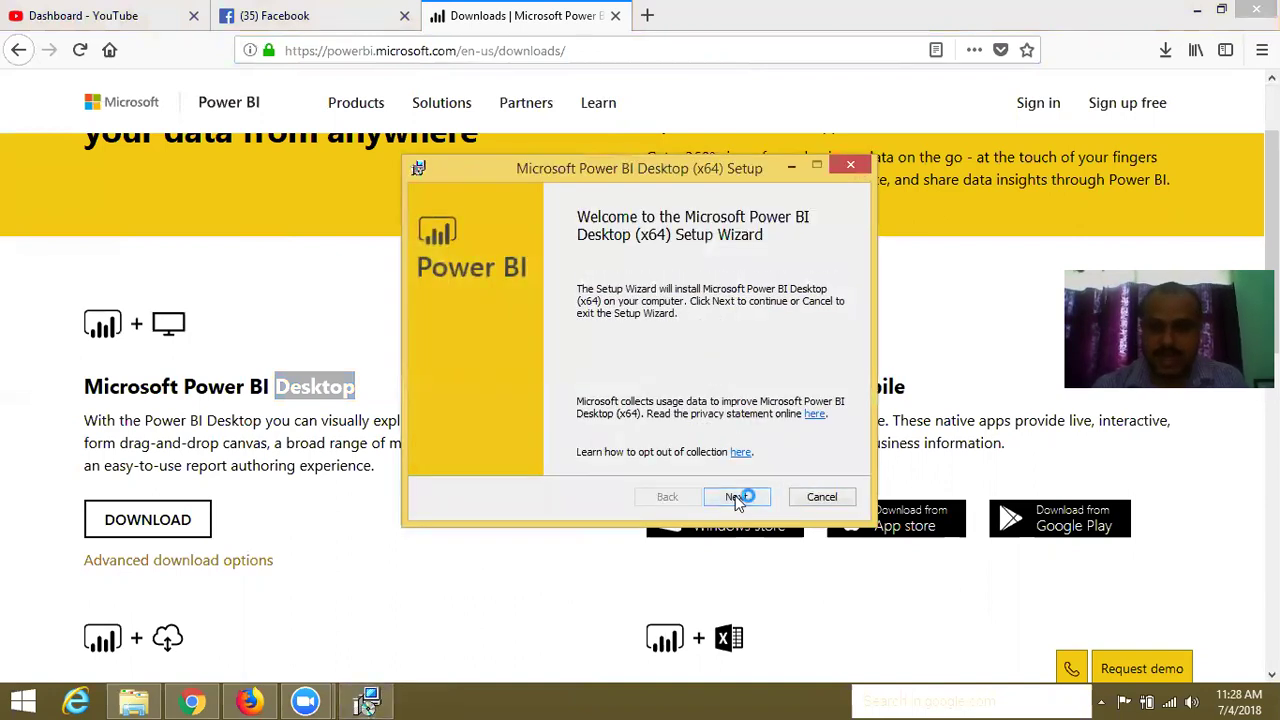
click(737, 497)
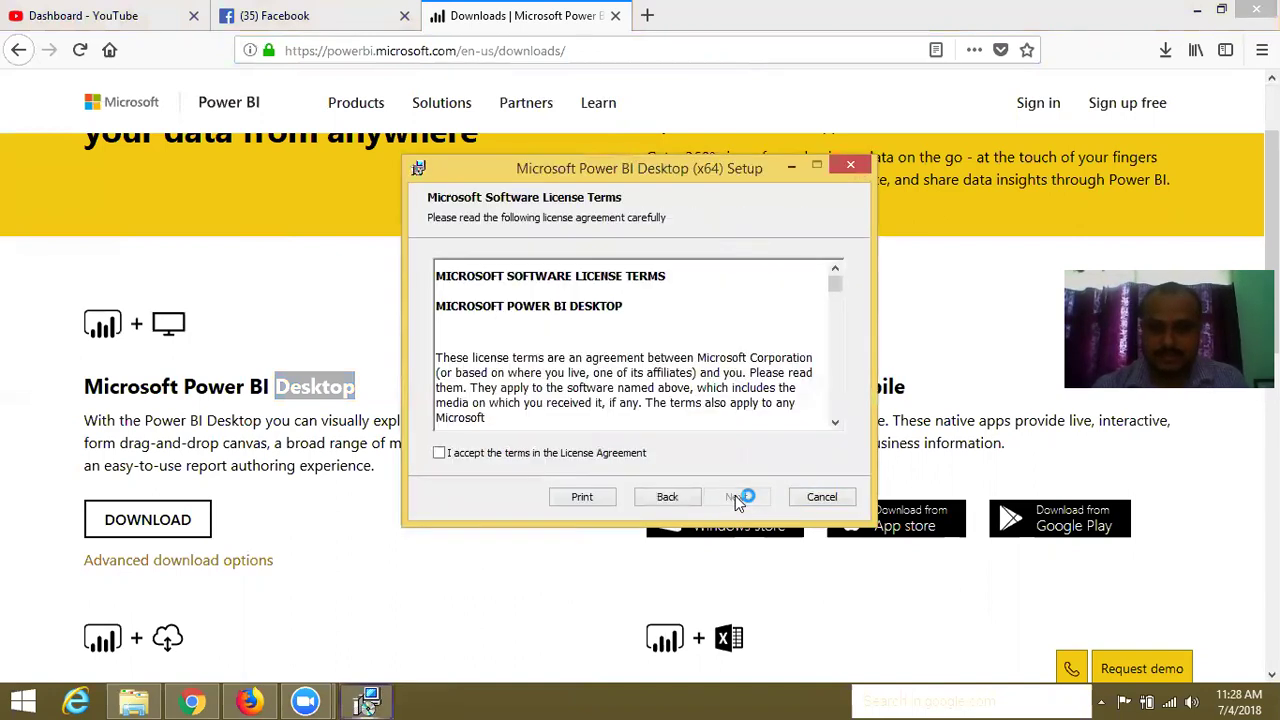
click(640, 455)
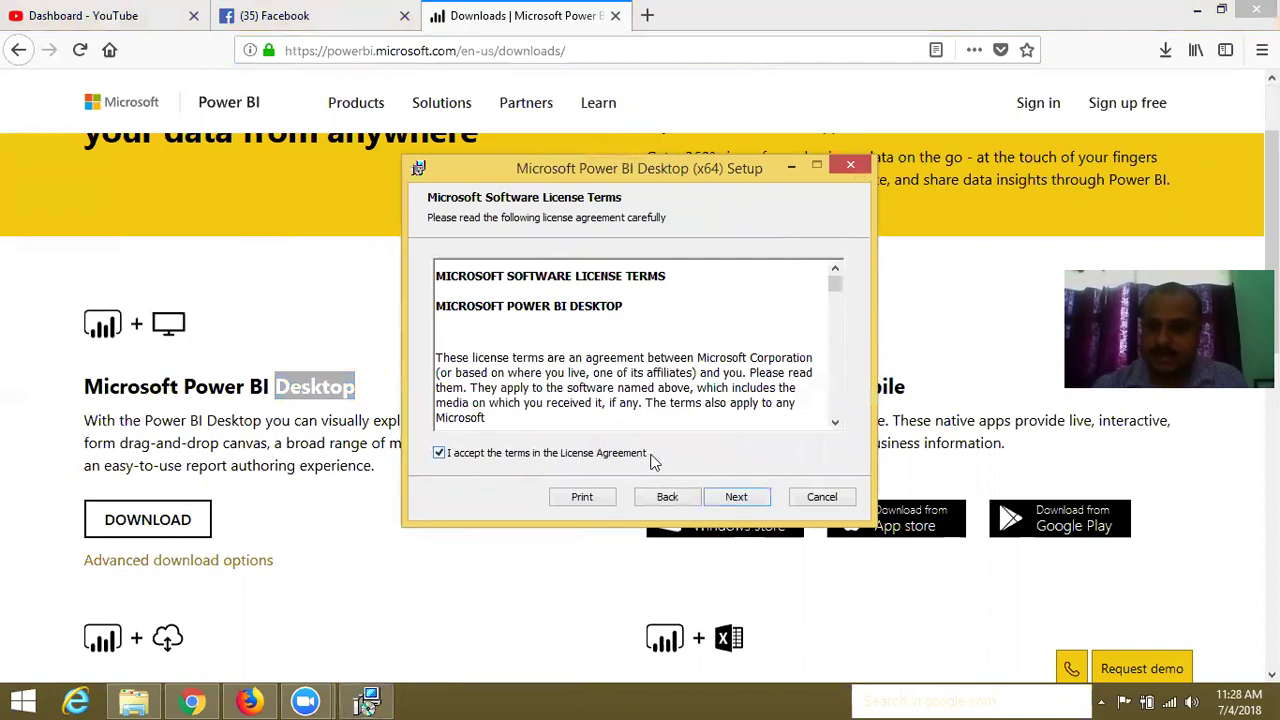
click(736, 504)
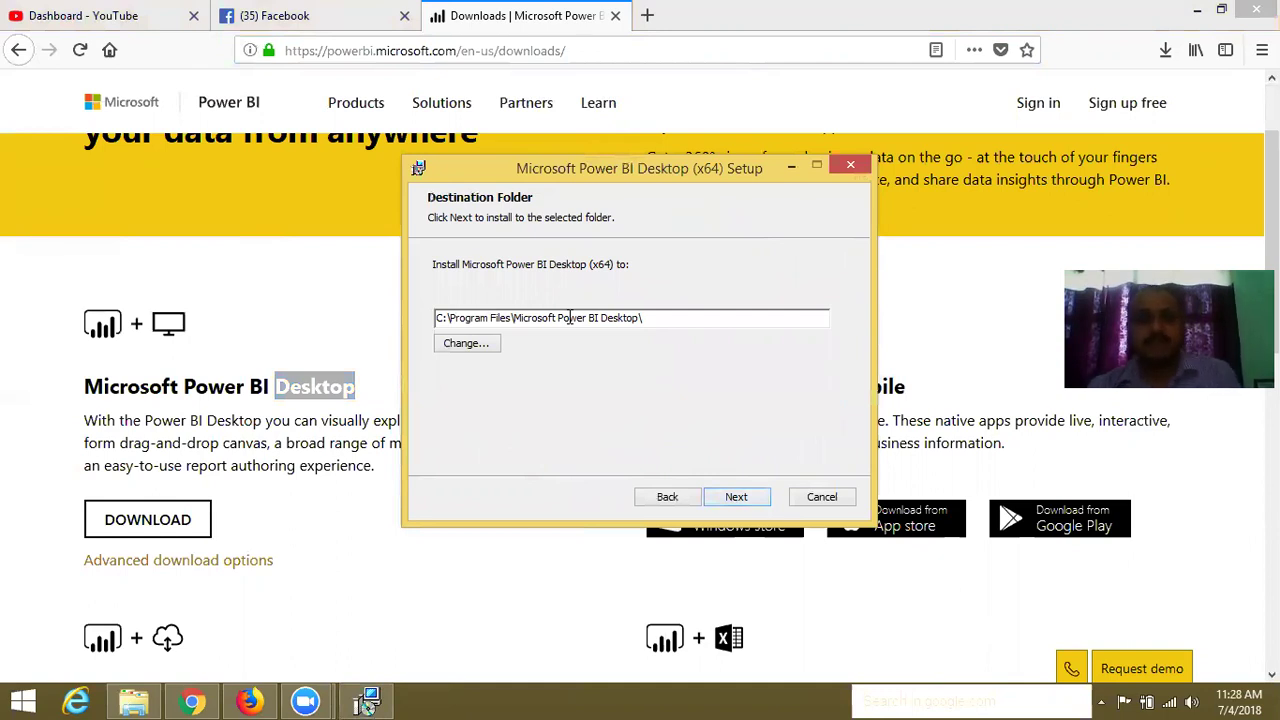
drag(651, 317, 471, 318)
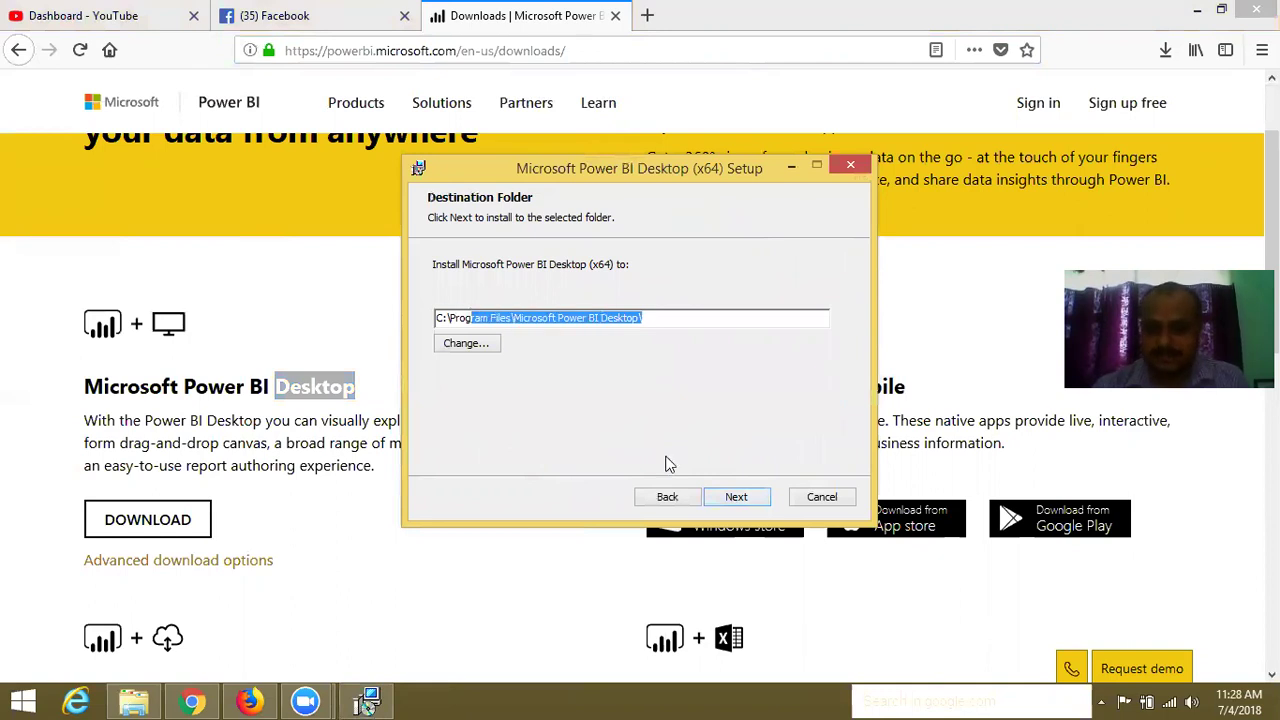
click(716, 498)
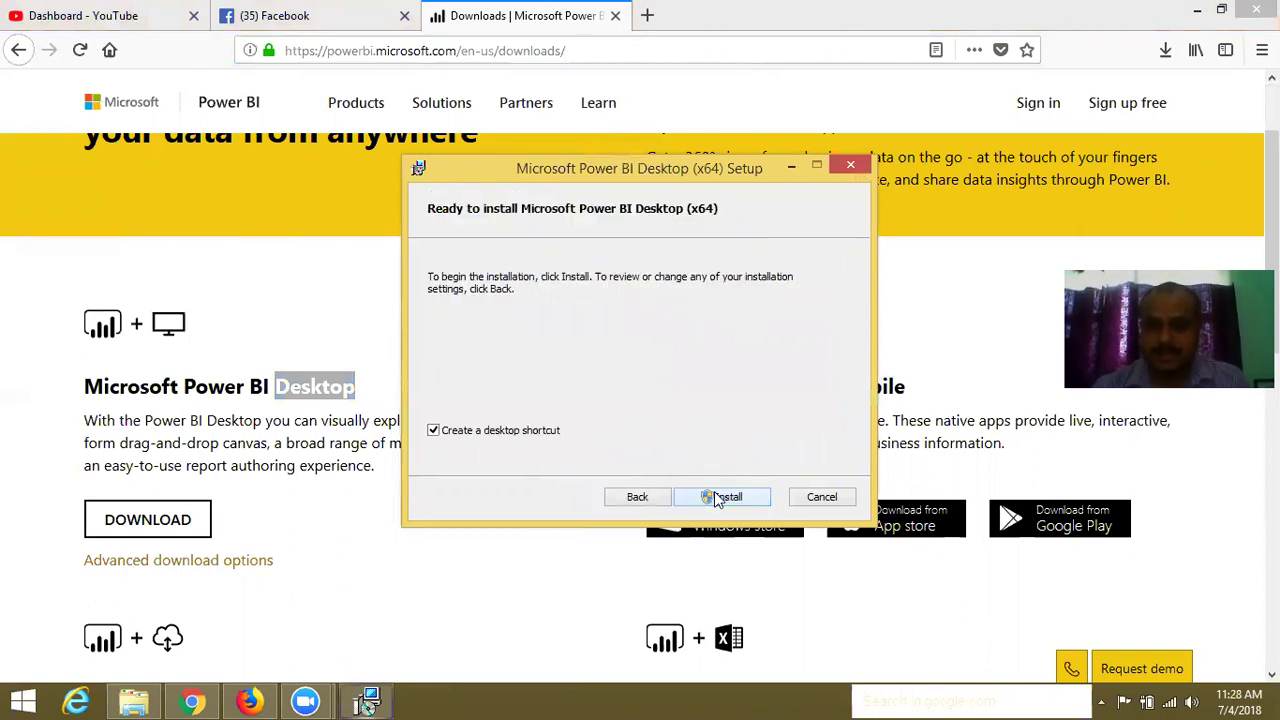
Install Power BI Desktop and wait for the Completed page with launch ticked.
click(716, 498)
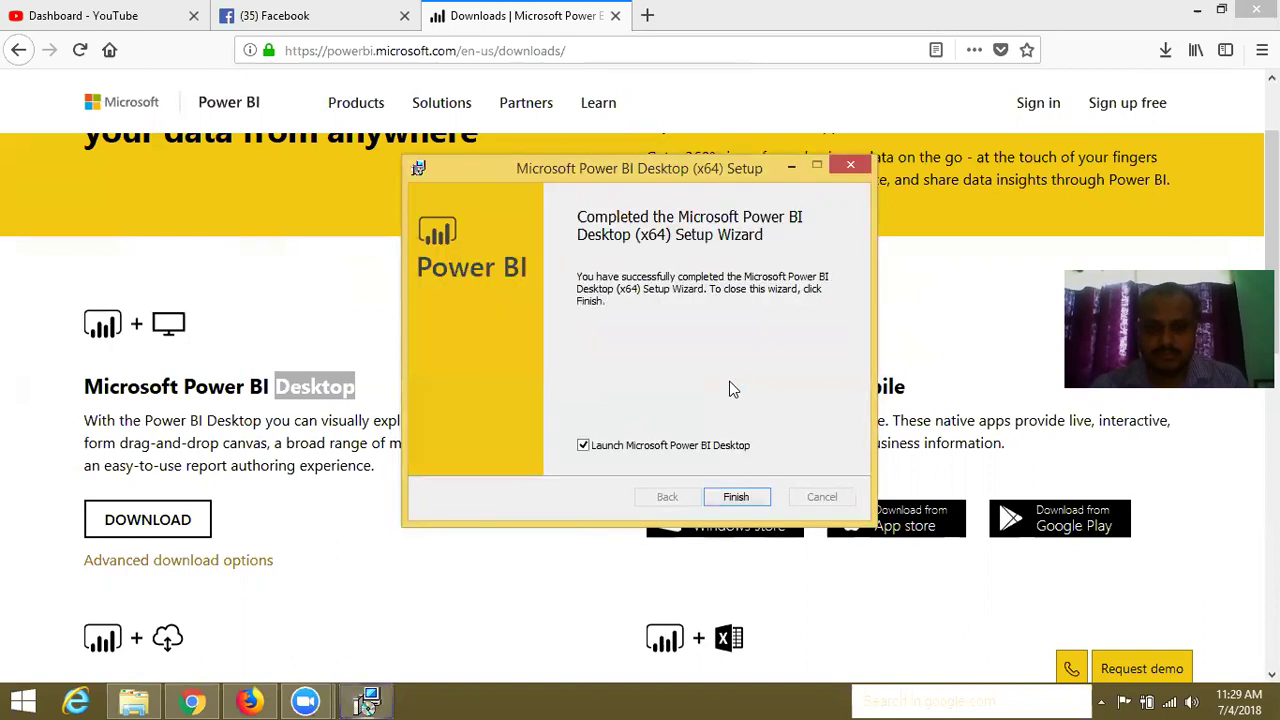
Finish the setup wizard to launch Power BI Desktop, then minimise Firefox.
click(735, 497)
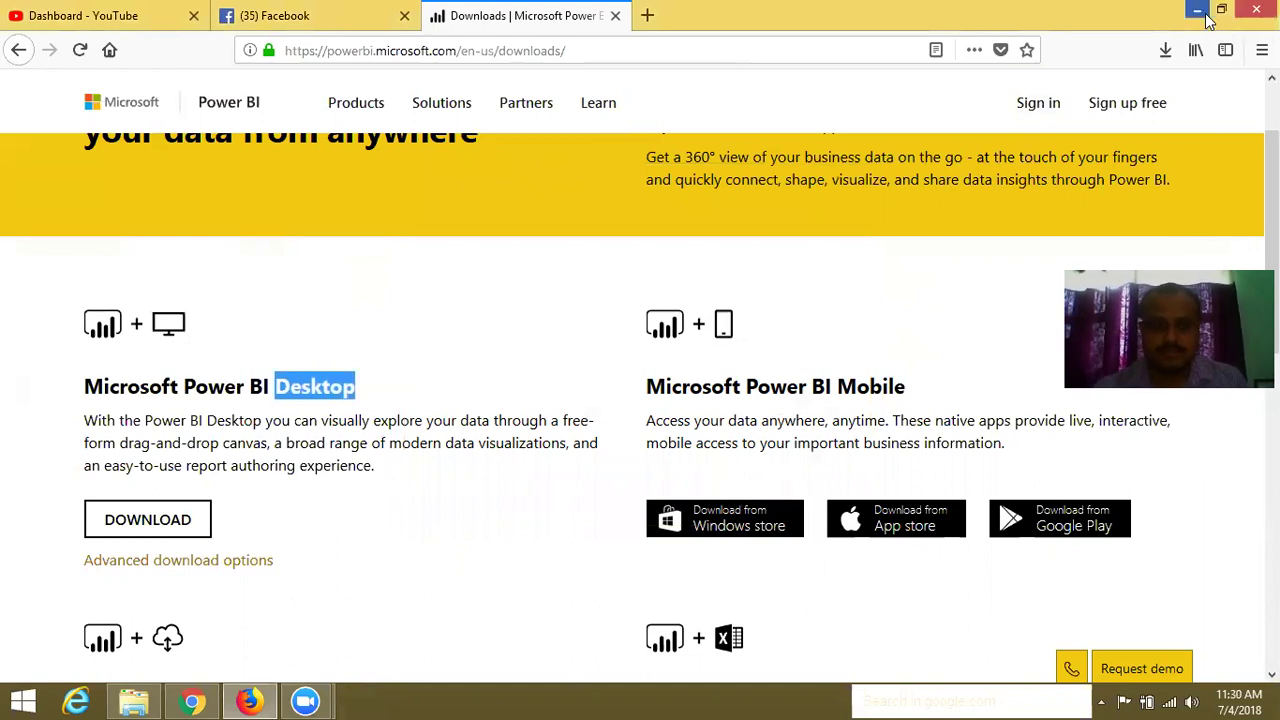
click(188, 527)
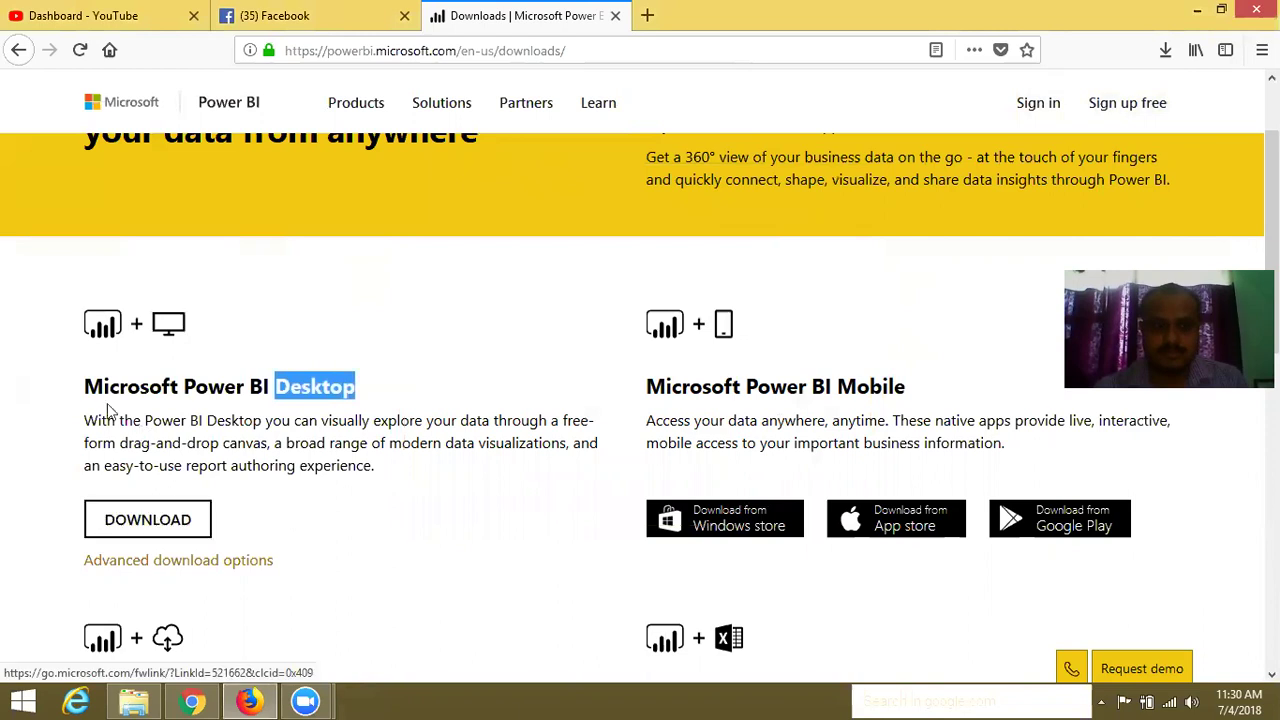
drag(84, 387, 366, 395)
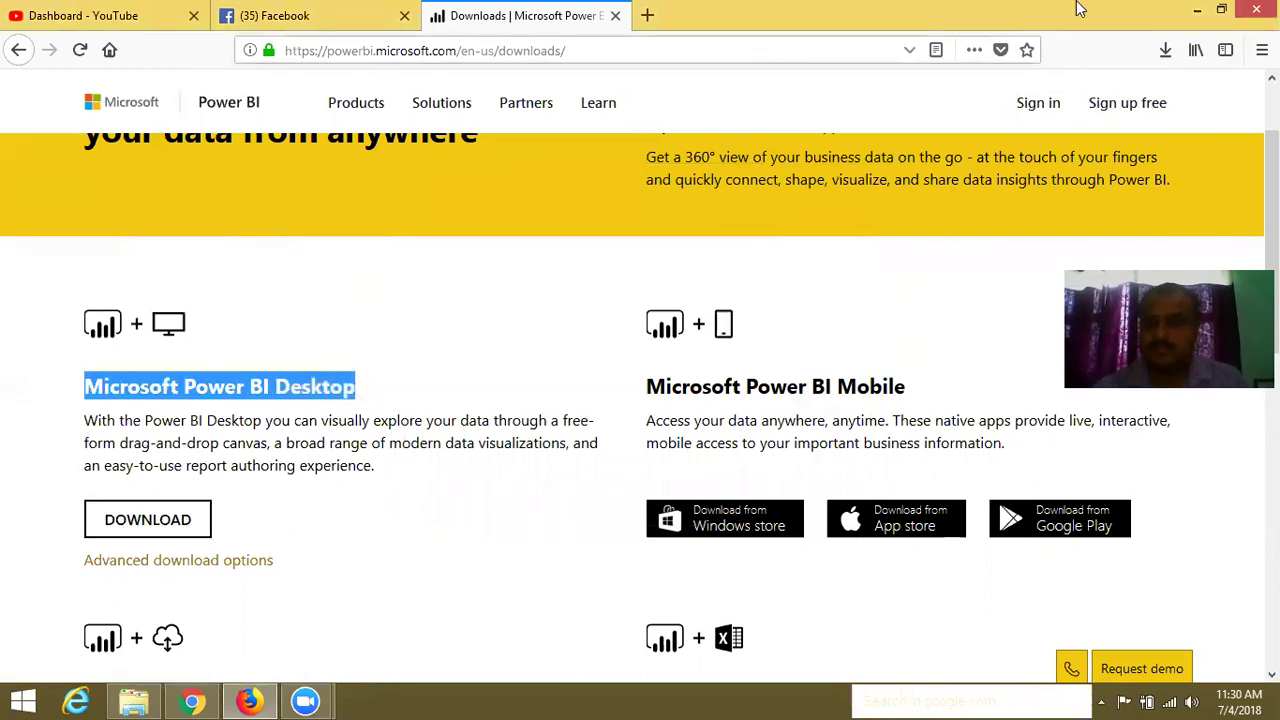
click(1198, 10)
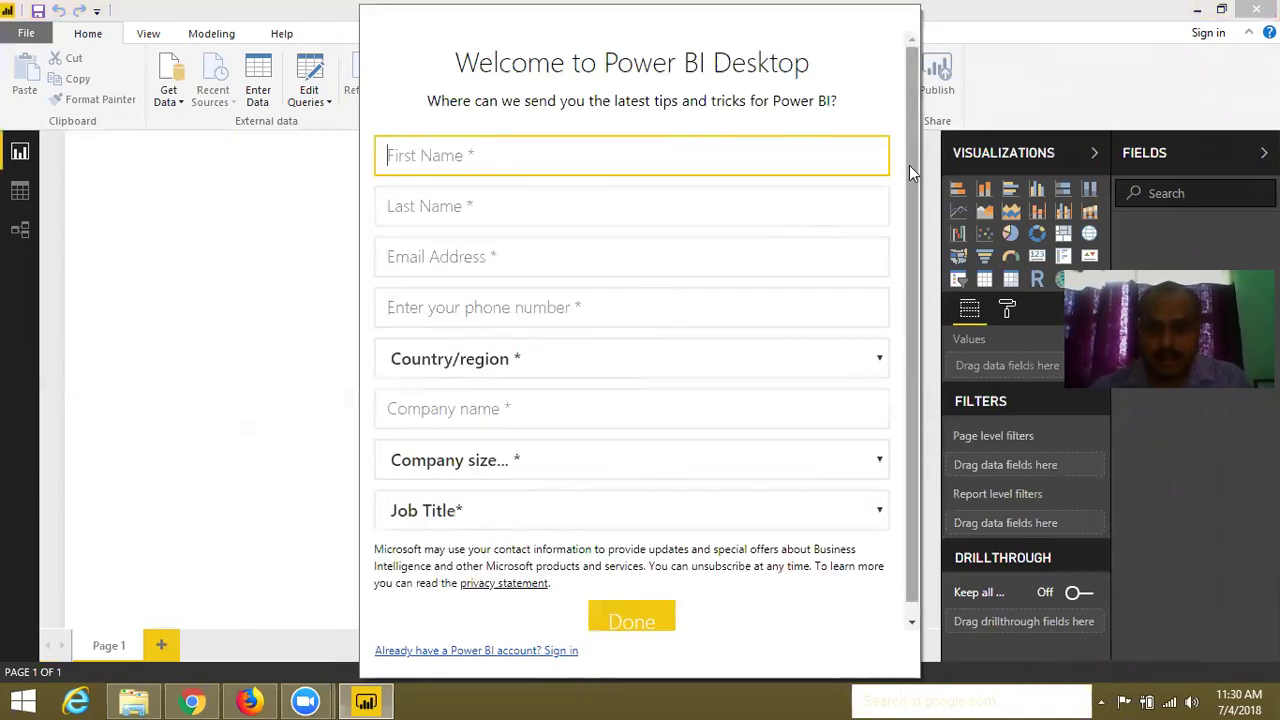
Scroll the Power BI Desktop Welcome sign-up form over the blank report.
drag(909, 165, 911, 249)
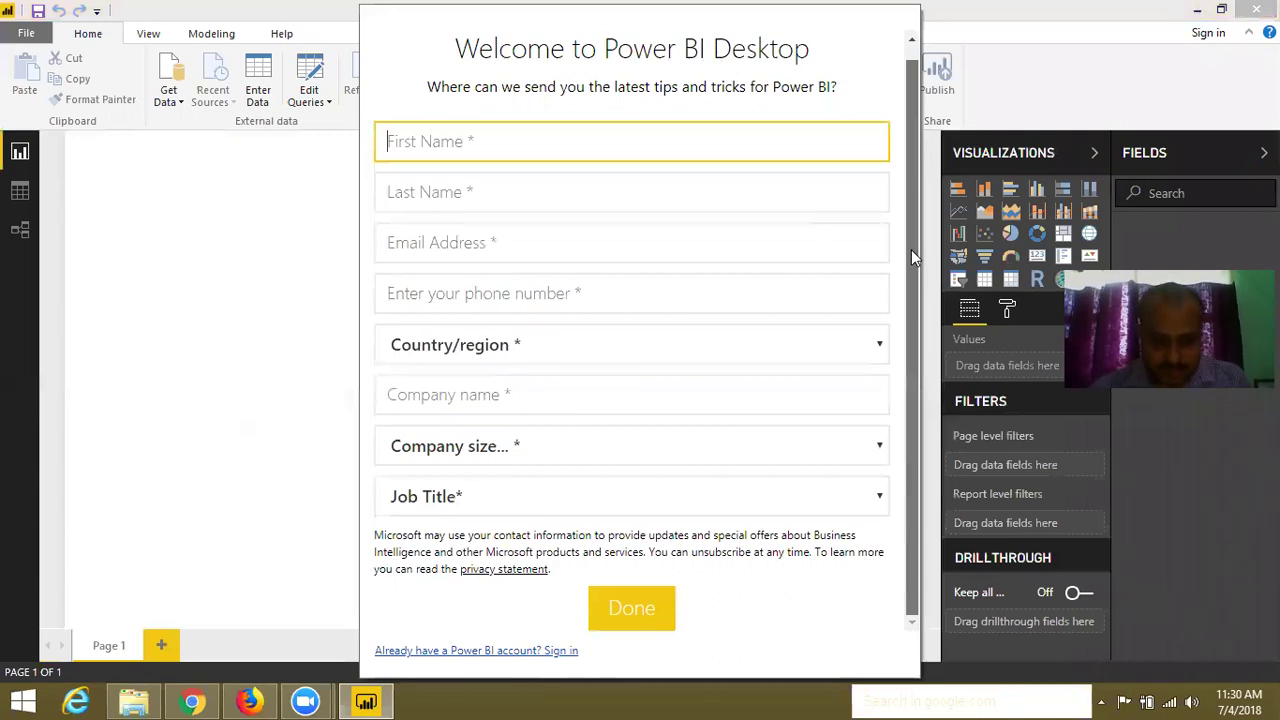